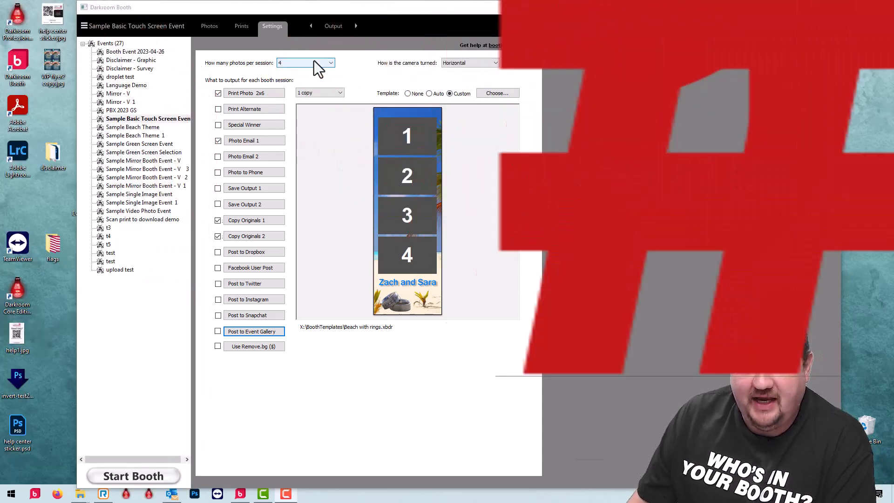
Set photos per session to Match Output and choose the three-photo Beach Strip print template
click(314, 62)
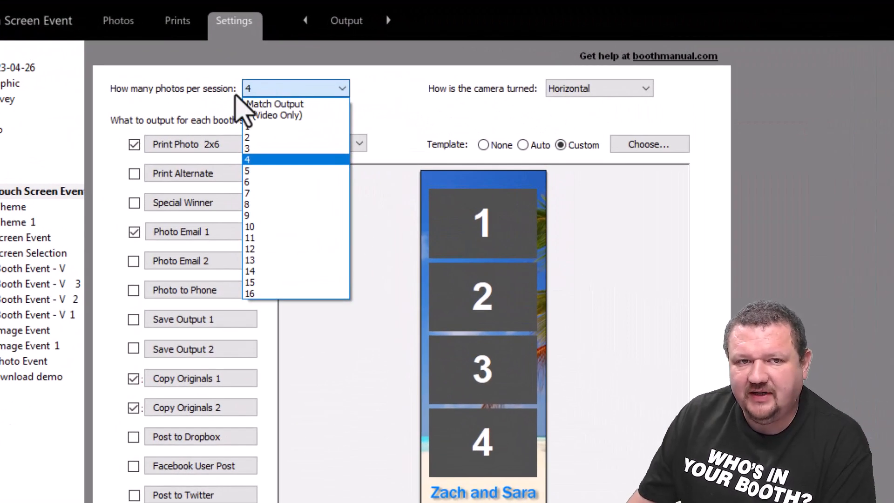
click(276, 103)
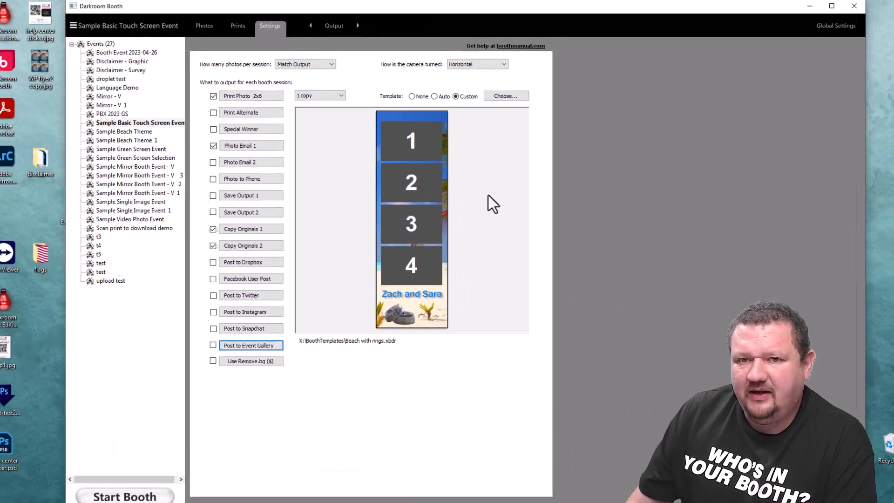
click(497, 94)
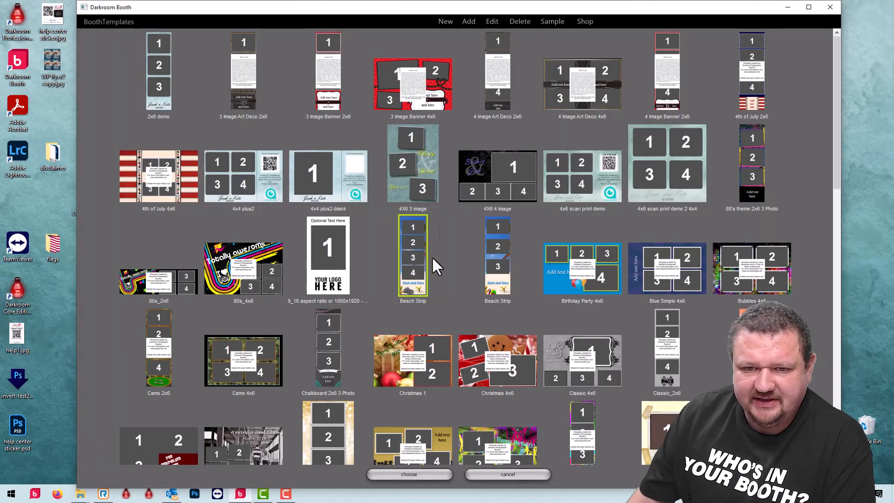
click(497, 253)
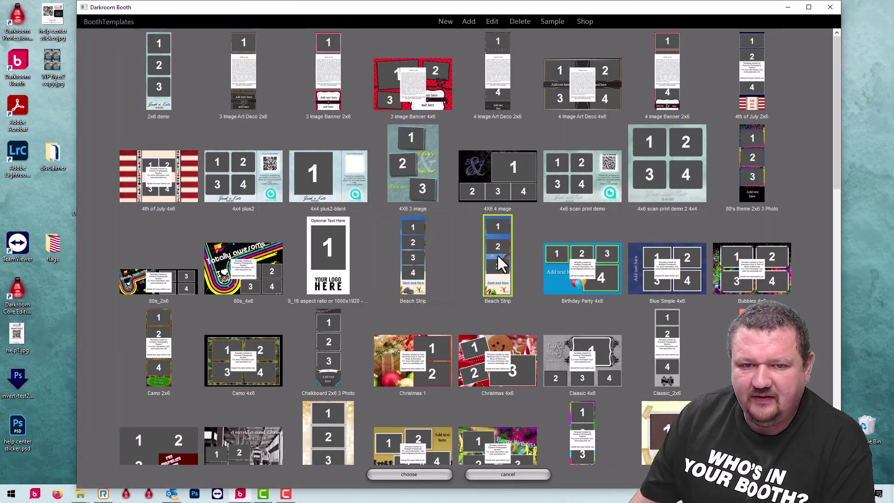
click(414, 476)
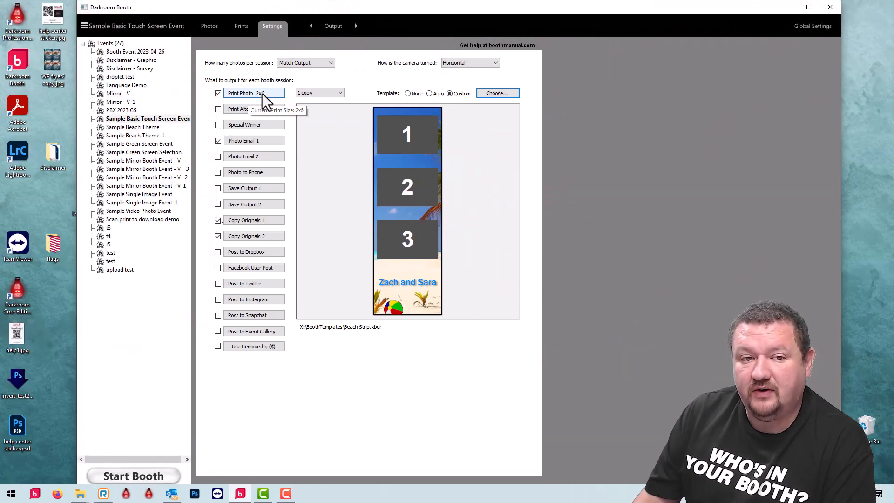
Try the 4x6 scan print demo 4x4 template and set the print size to 4x4
click(262, 94)
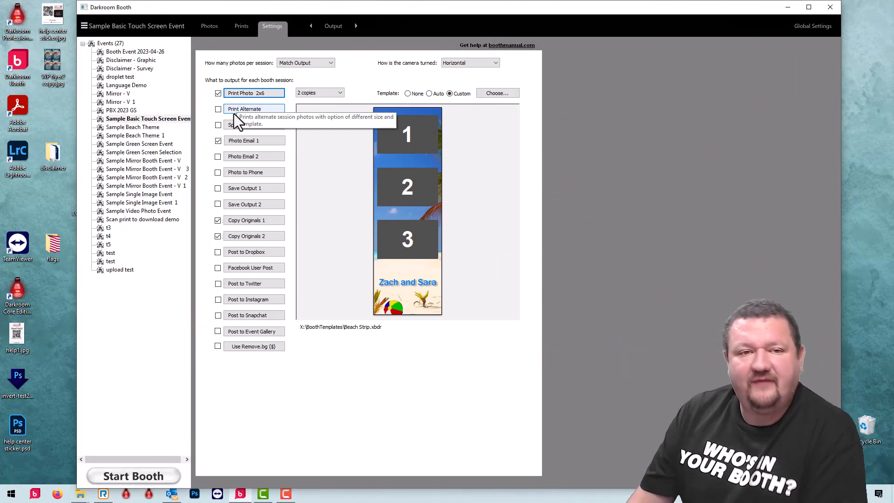
click(513, 92)
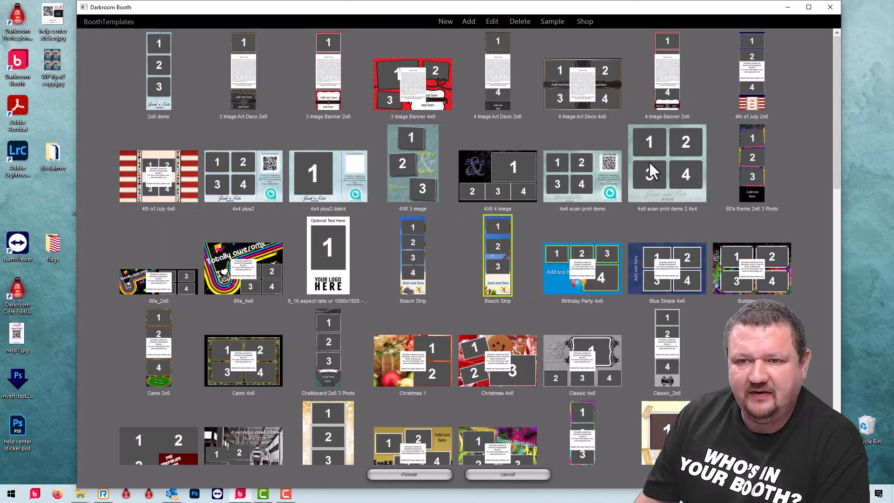
click(649, 167)
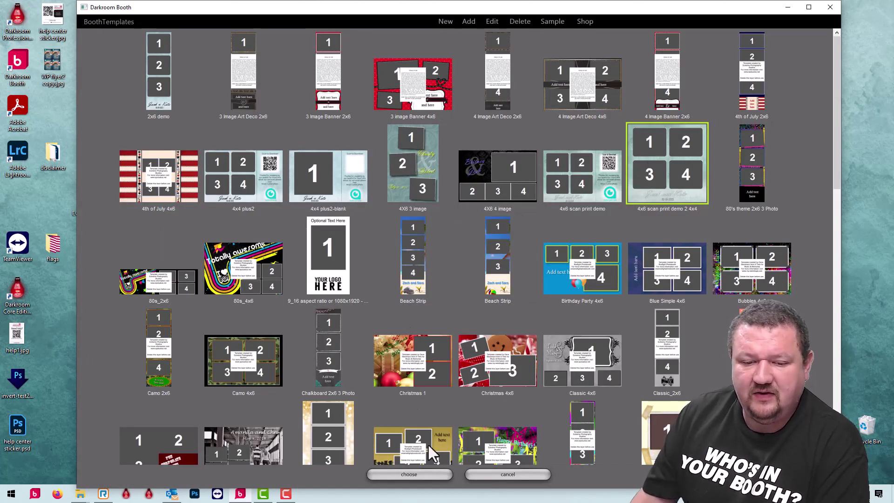
click(396, 471)
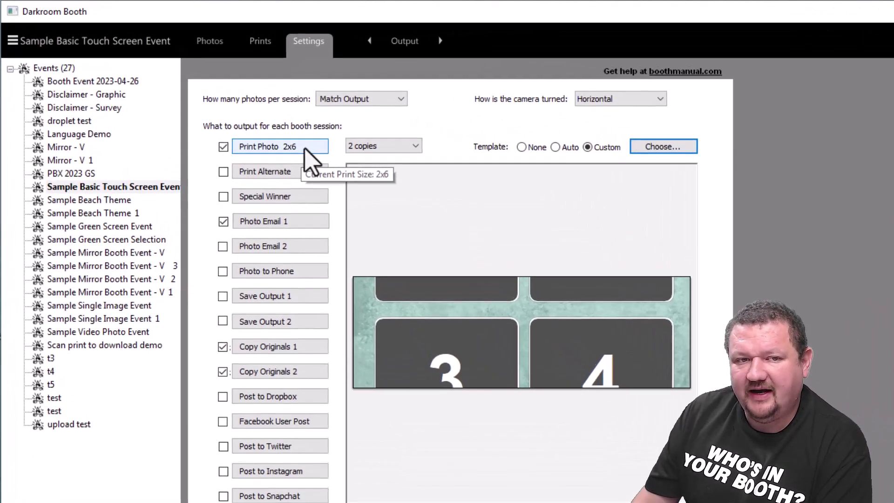
click(269, 94)
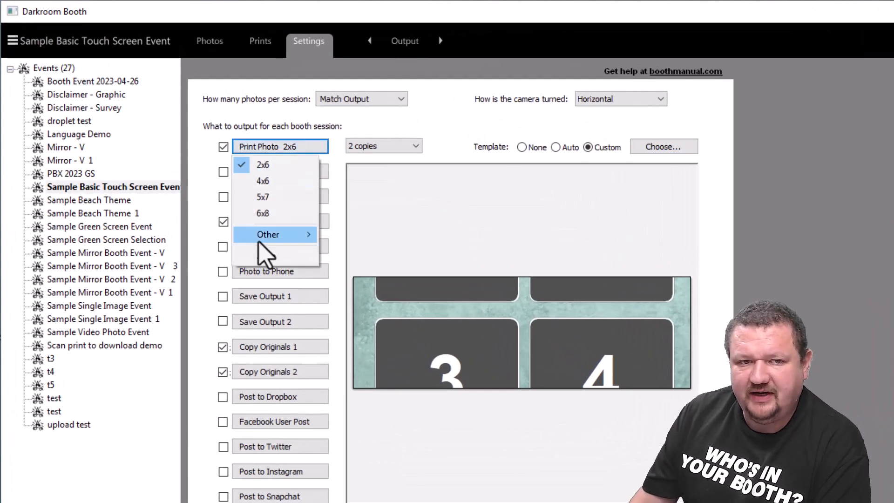
click(293, 260)
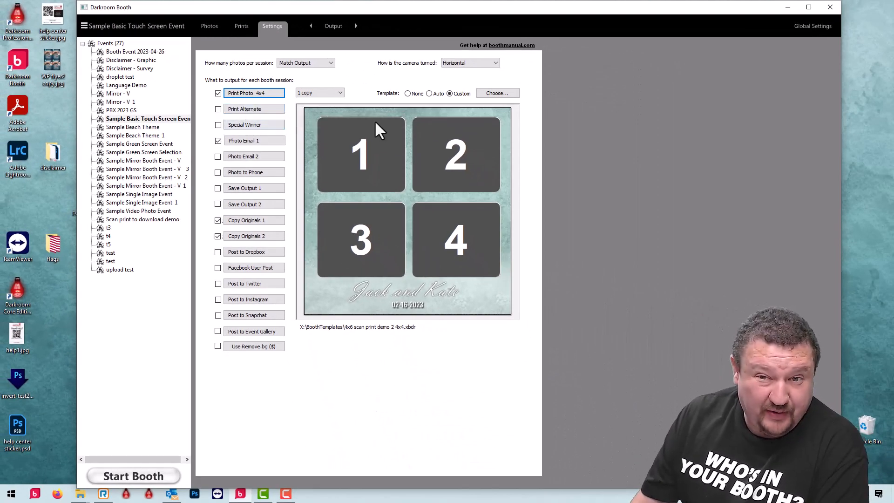
Switch to the 4x4 plus2-blank template, leaving the print size unchanged
click(509, 94)
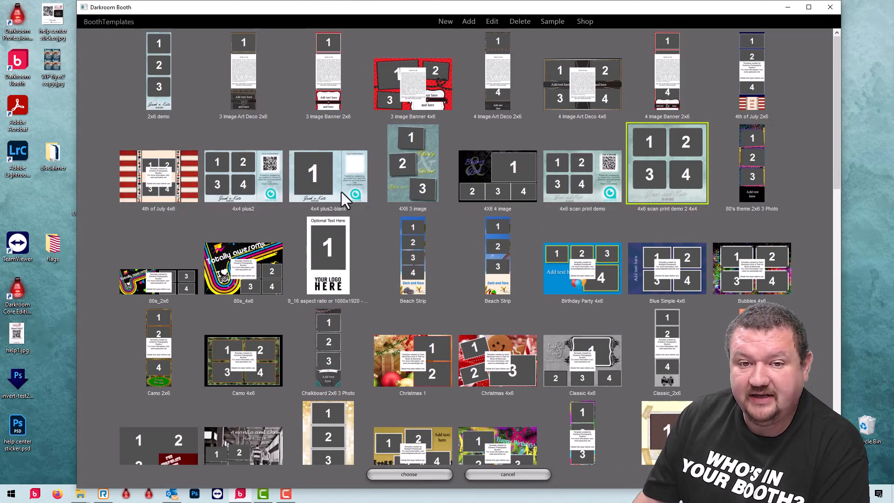
click(342, 174)
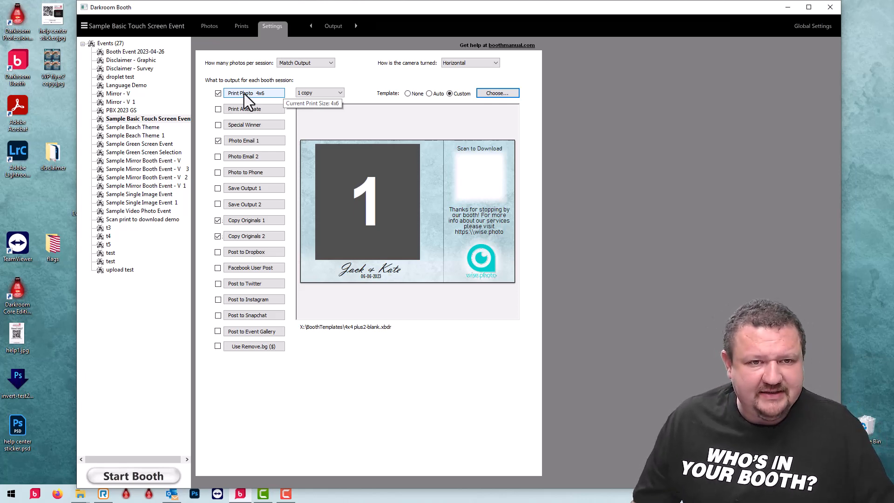
click(243, 93)
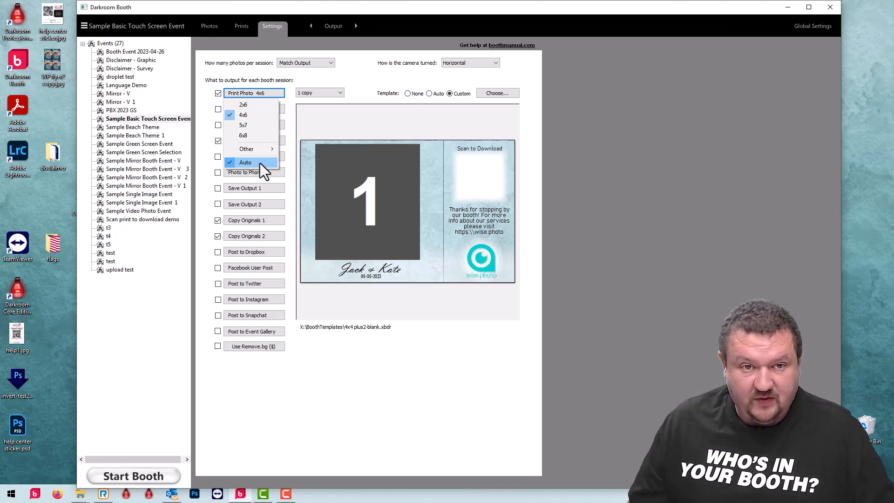
click(279, 421)
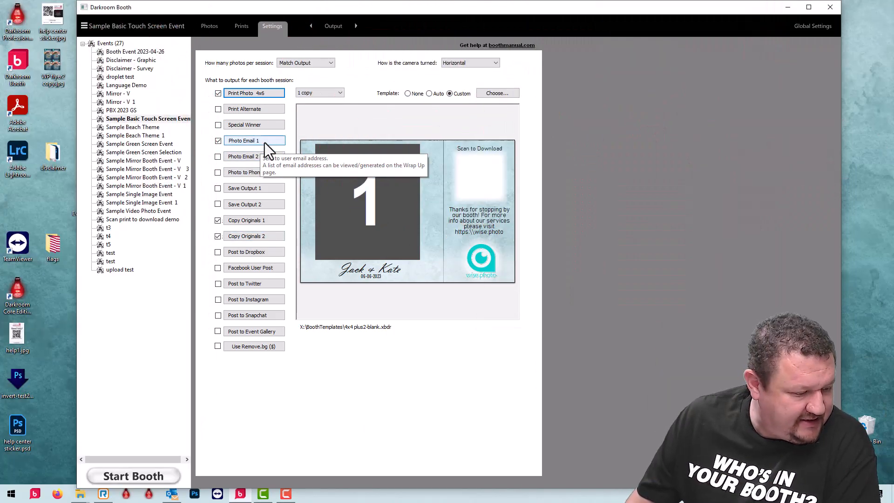
In Photo Email 1 properties, start entering a blind-copy address in the Bcc field
click(265, 143)
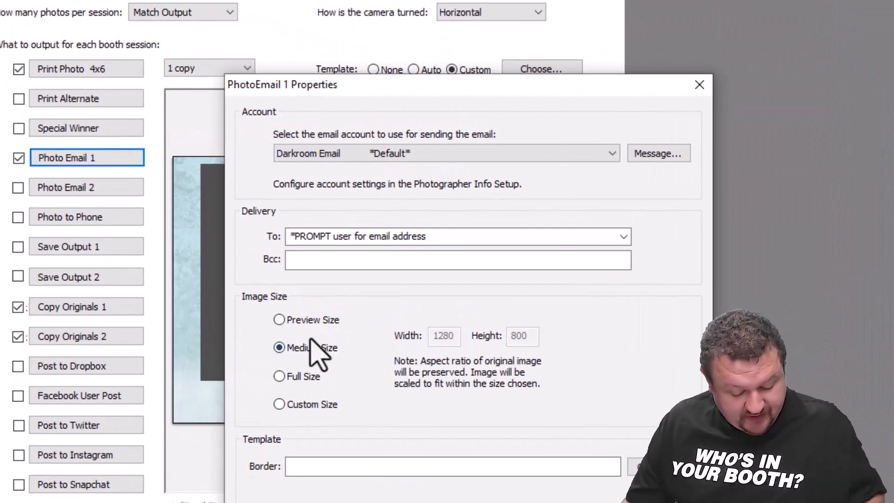
click(358, 262)
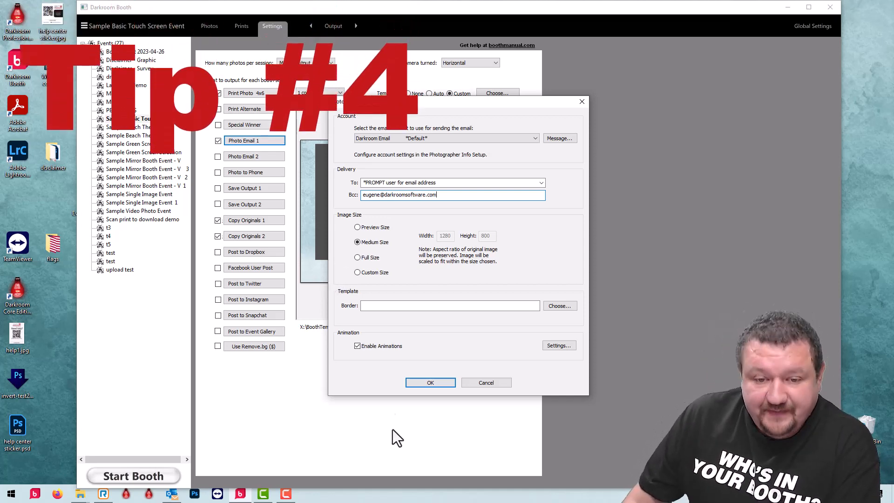
Cancel the email dialog, enable Save Output 1 and start browsing for its destination folder
click(495, 385)
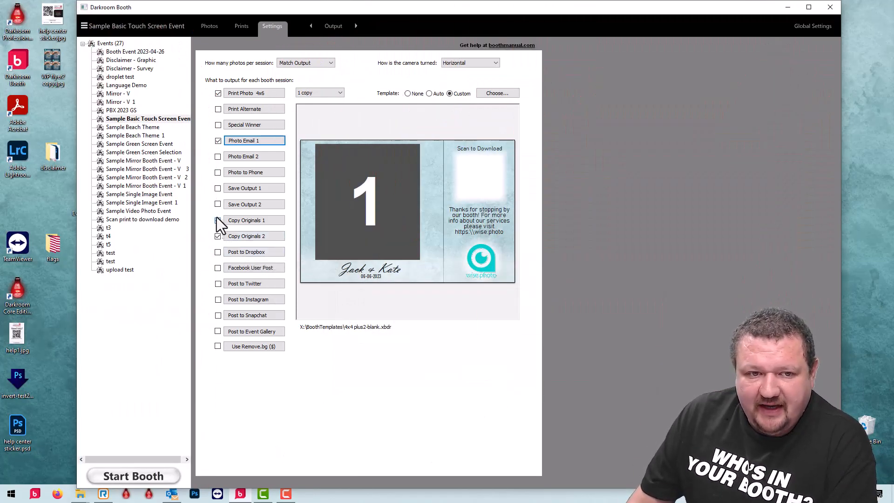
click(217, 189)
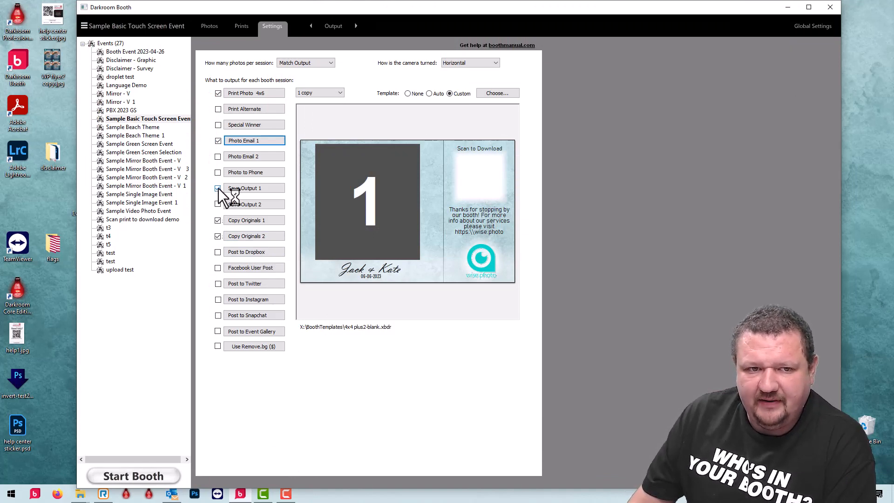
click(249, 191)
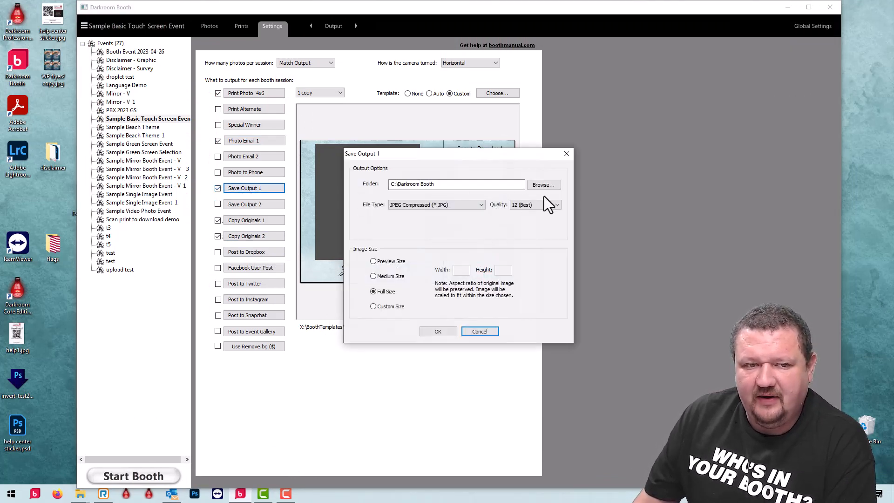
click(543, 184)
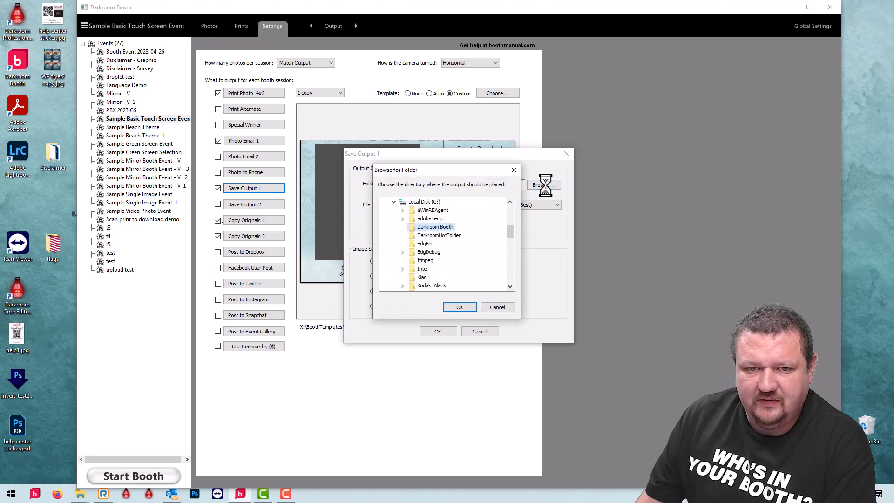
drag(511, 234, 512, 267)
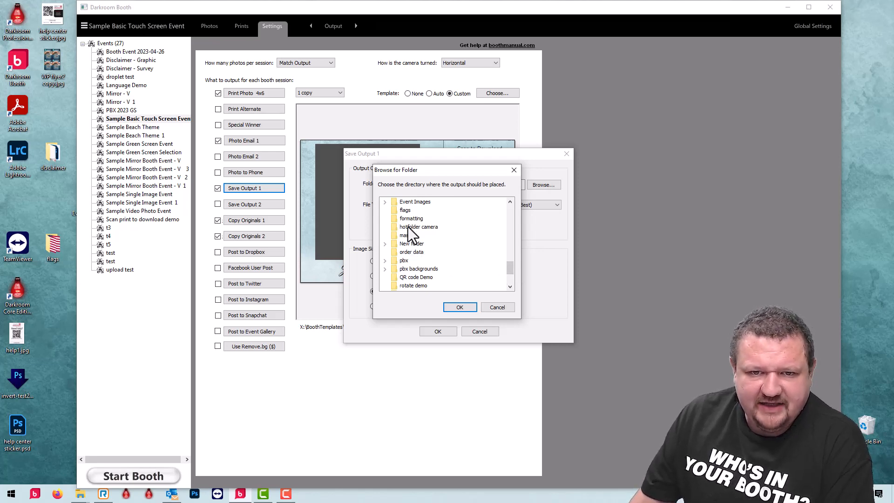
Point Save Output 1 at the Prints folder inside Event Images and confirm its settings
click(395, 203)
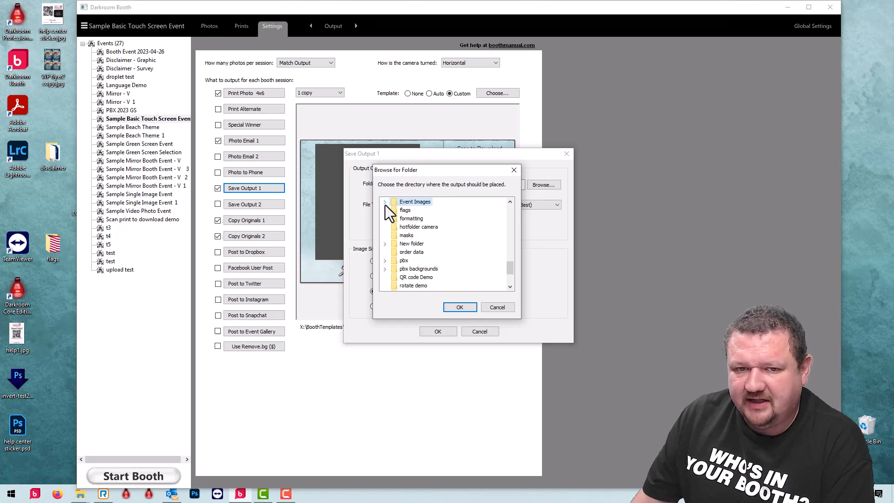
click(383, 202)
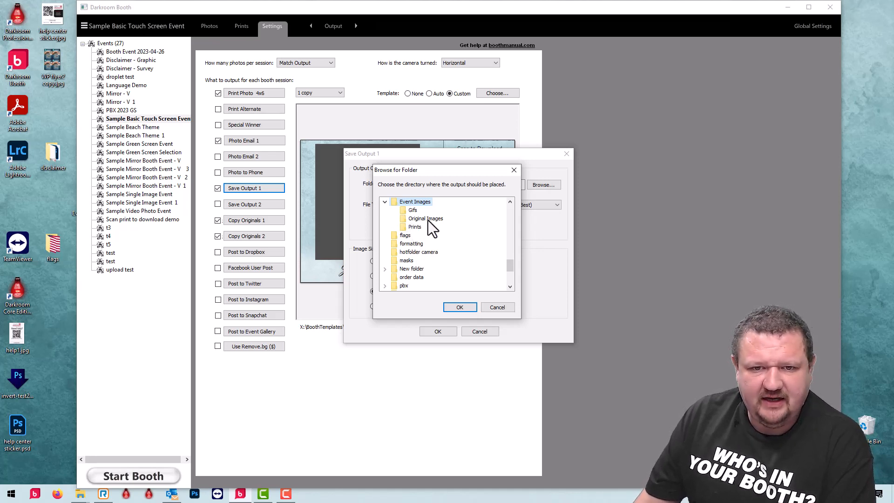
click(462, 308)
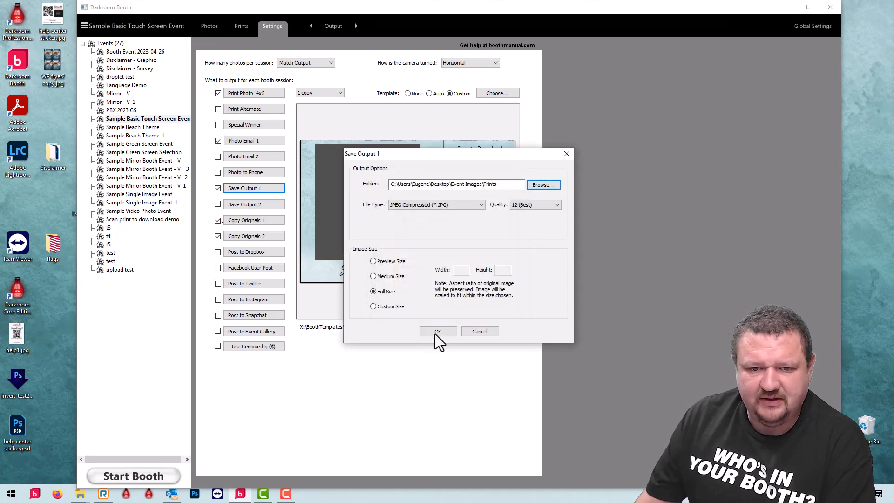
click(437, 332)
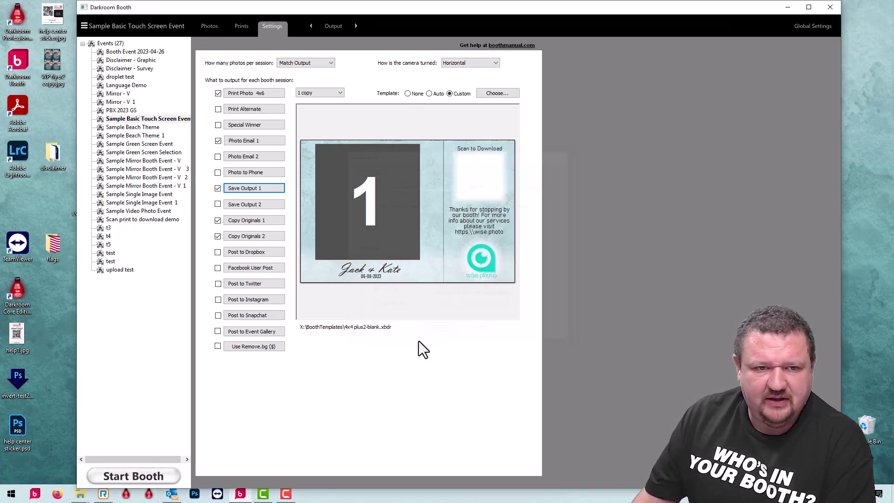
Set Copy Originals 2 to save into the Original Images folder inside Event Images
click(239, 241)
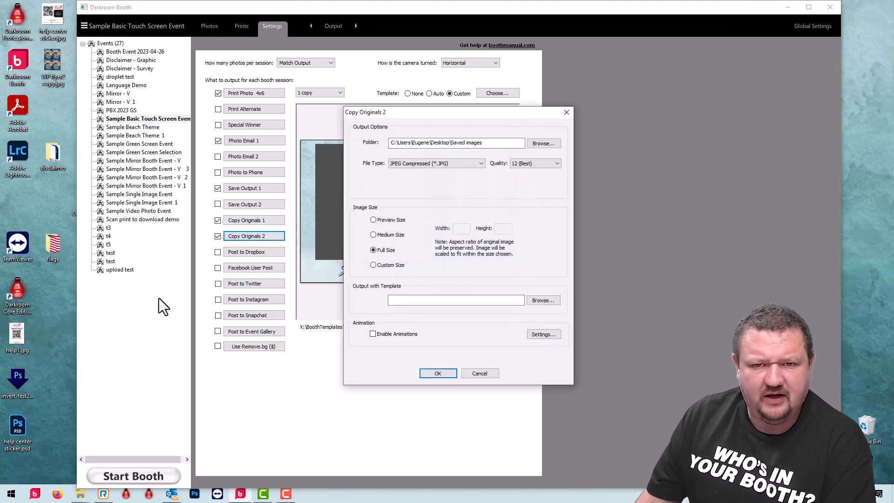
click(544, 143)
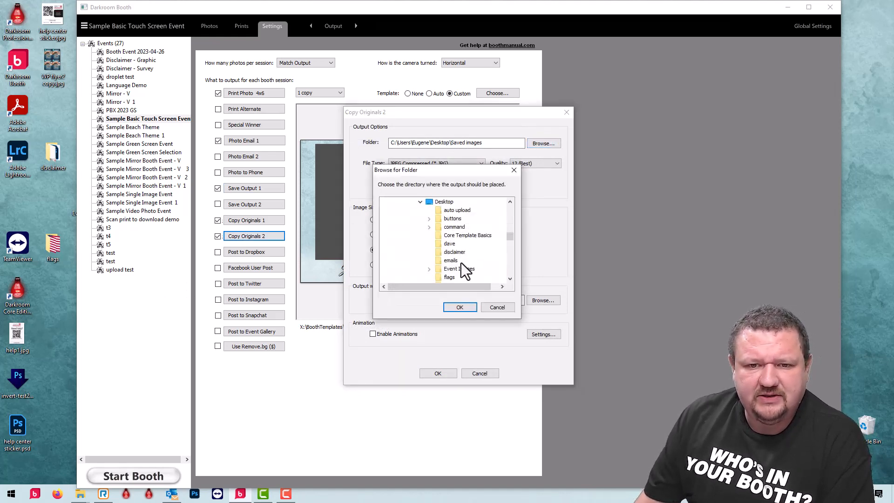
click(429, 269)
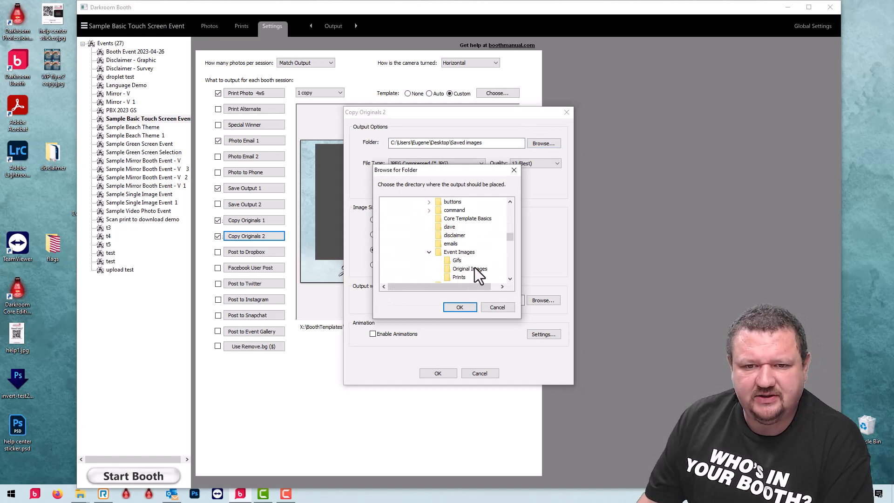
click(461, 308)
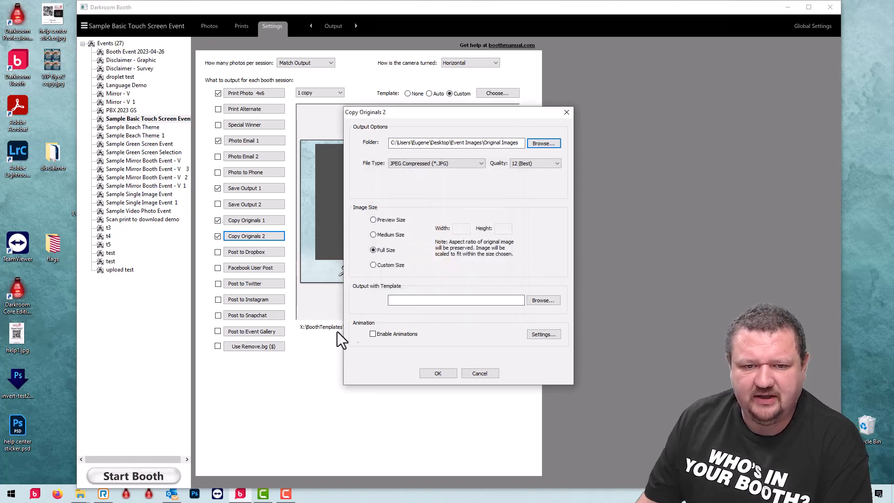
Confirm the Copy Originals 2 settings and return to the event outputs list
click(432, 378)
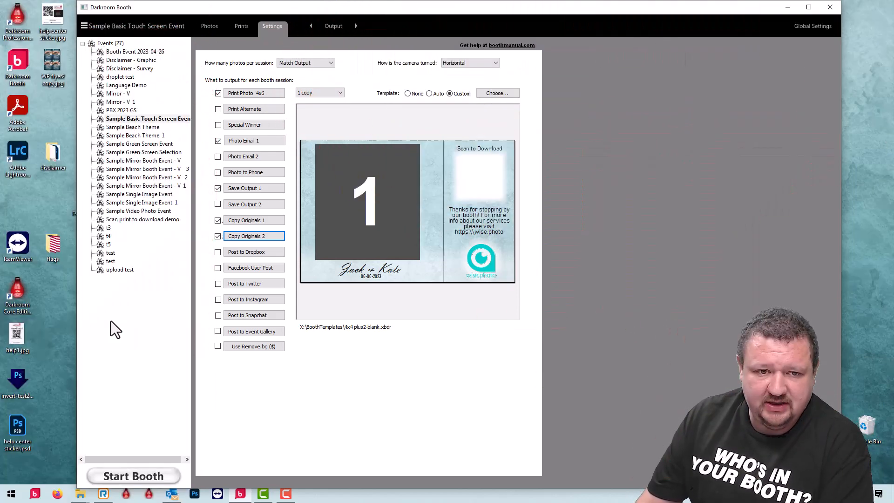
Peek at Copy Originals 1 settings, then review Photo Email 1's animation settings for comparison
click(264, 219)
click(263, 218)
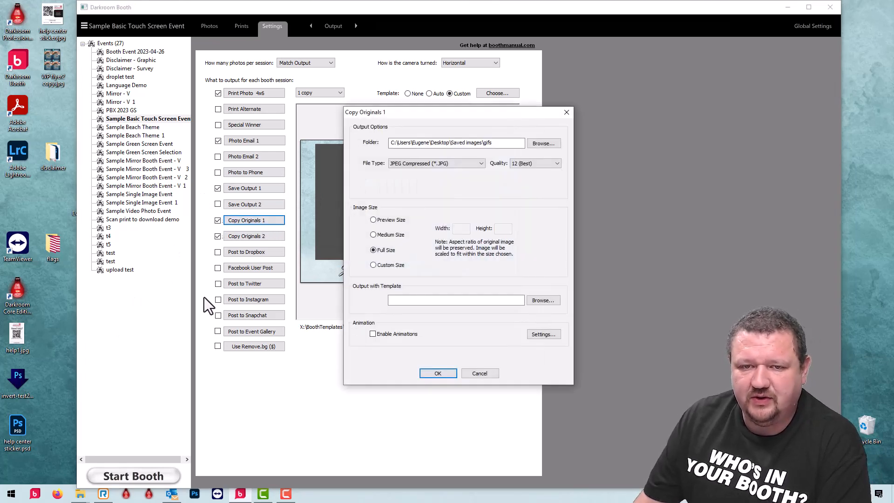
click(566, 112)
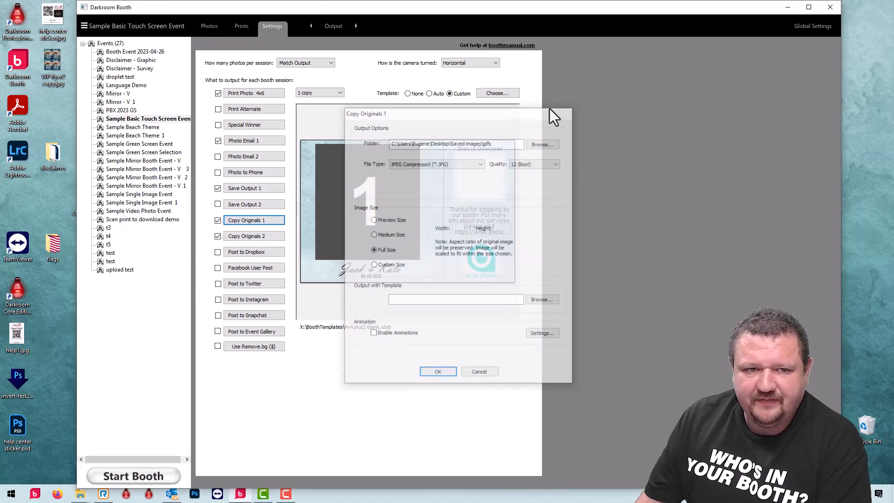
click(268, 142)
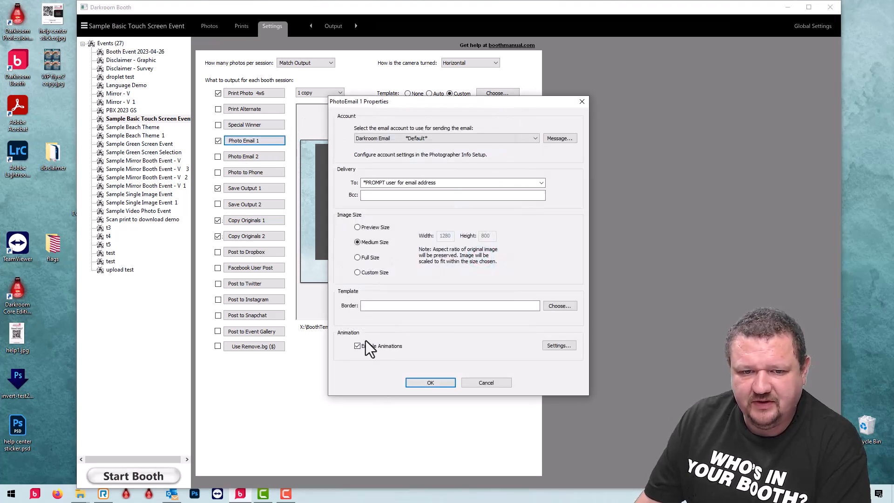
click(568, 346)
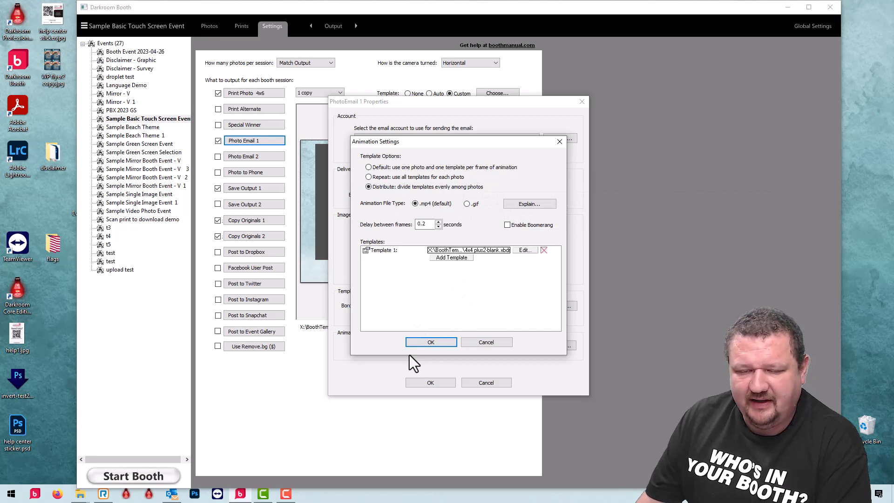
click(428, 342)
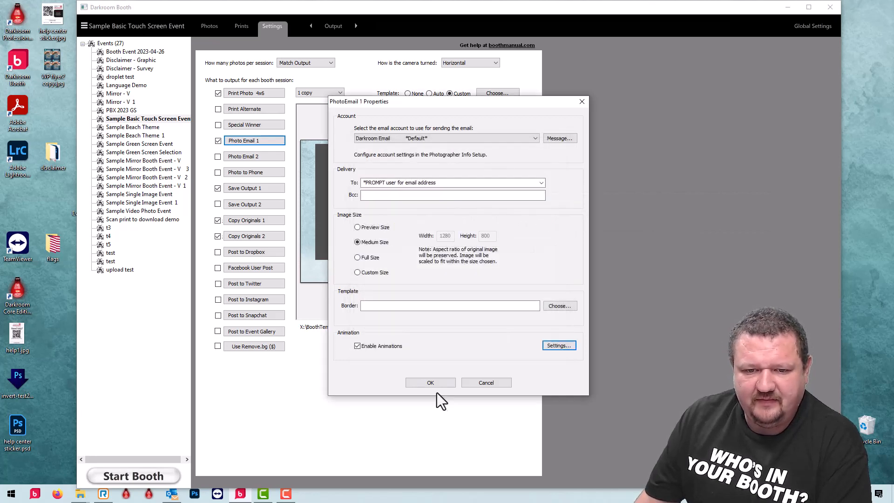
click(431, 383)
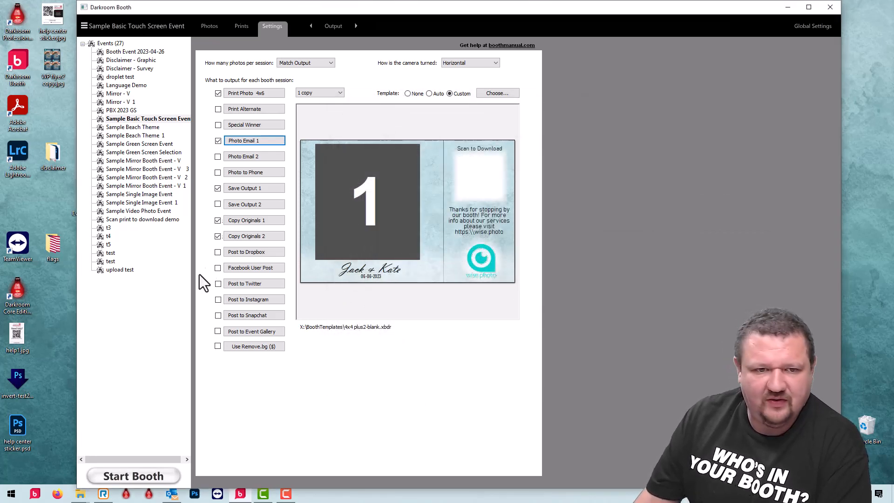
Enable animations on Copy Originals 1 with a 0.75-second frame delay and confirm
click(270, 223)
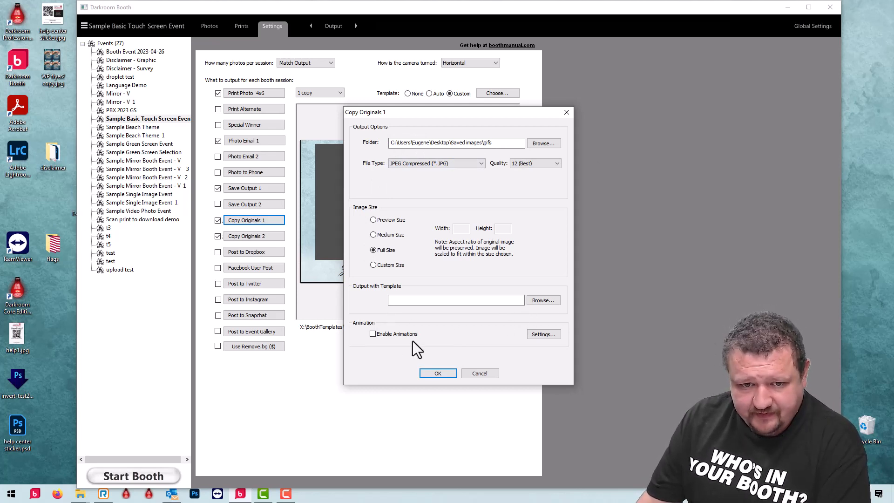
click(543, 335)
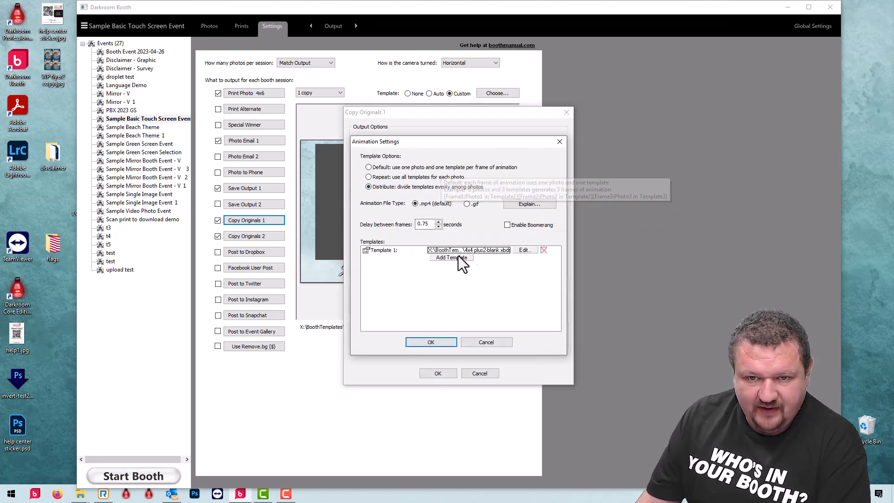
click(431, 341)
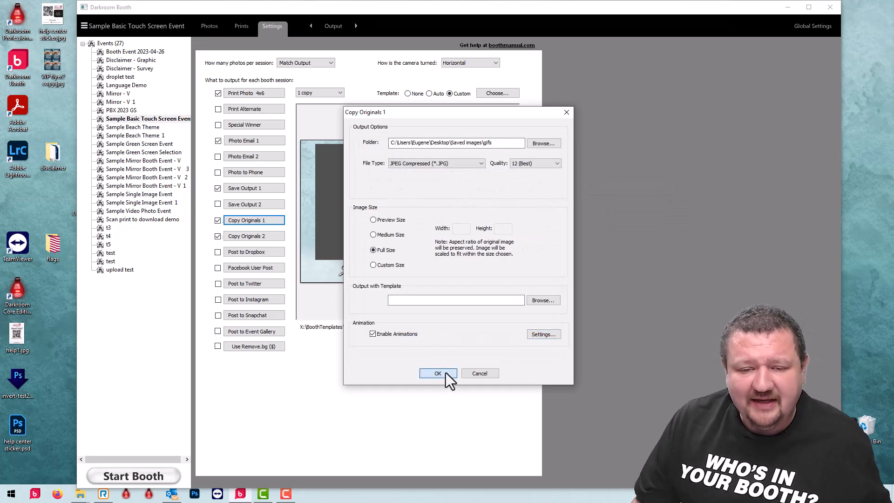
click(445, 372)
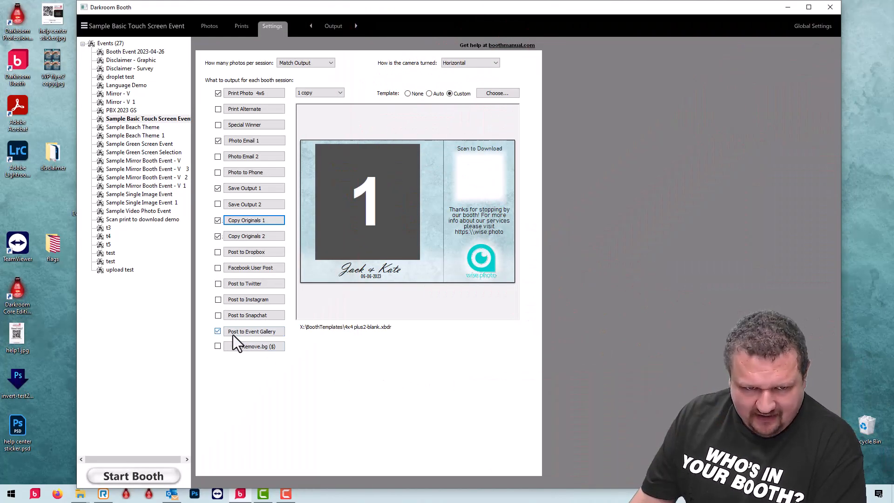
Enable Post to Event Gallery, uploading full-size images and originals, and confirm
click(252, 332)
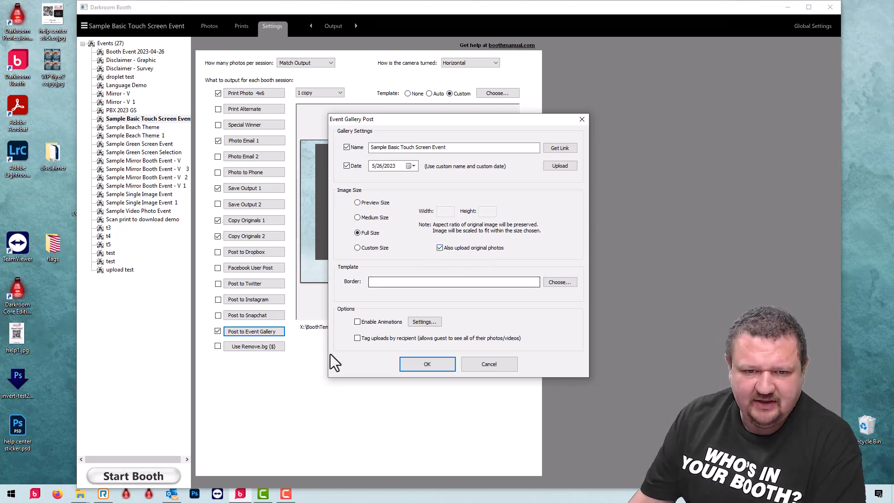
click(421, 367)
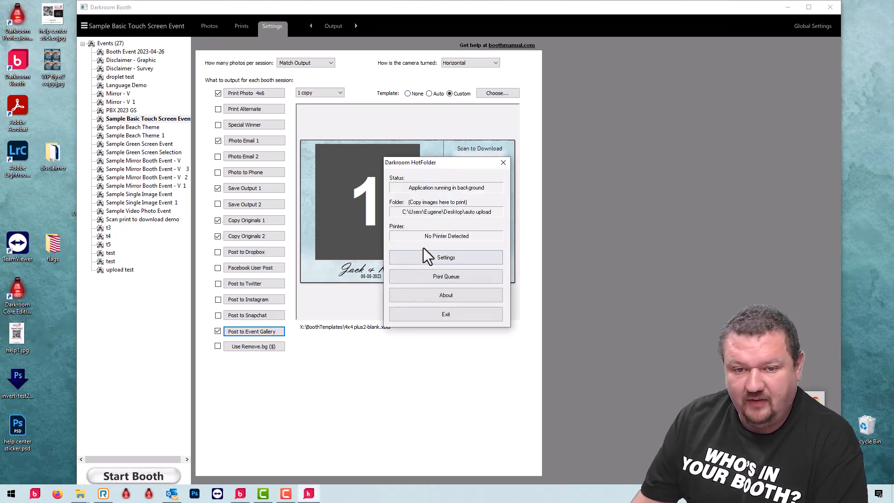
Set HotFolder's watched source folder to Event Images\Gifs
click(438, 255)
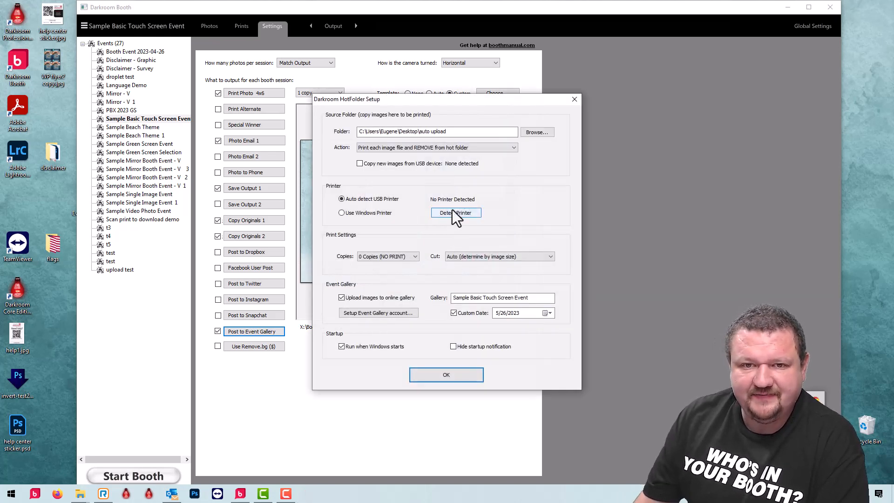
click(540, 132)
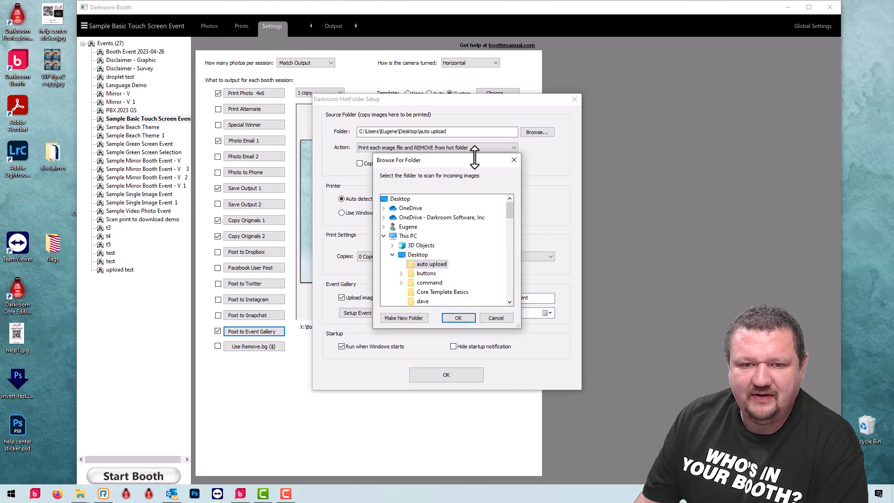
scroll(425, 280, down, 3)
click(402, 245)
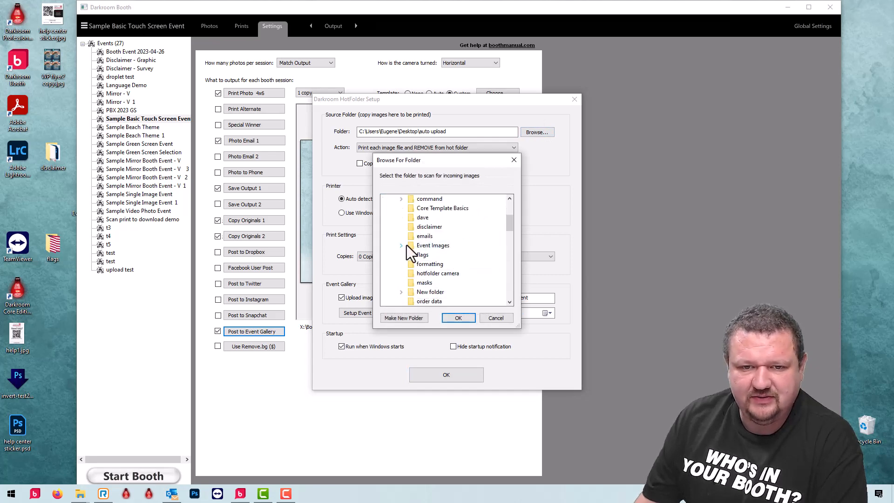
click(433, 256)
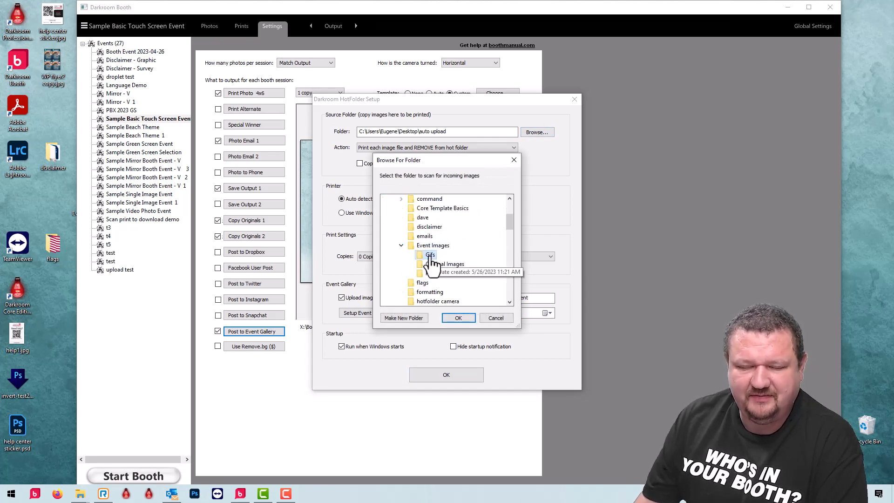
click(459, 319)
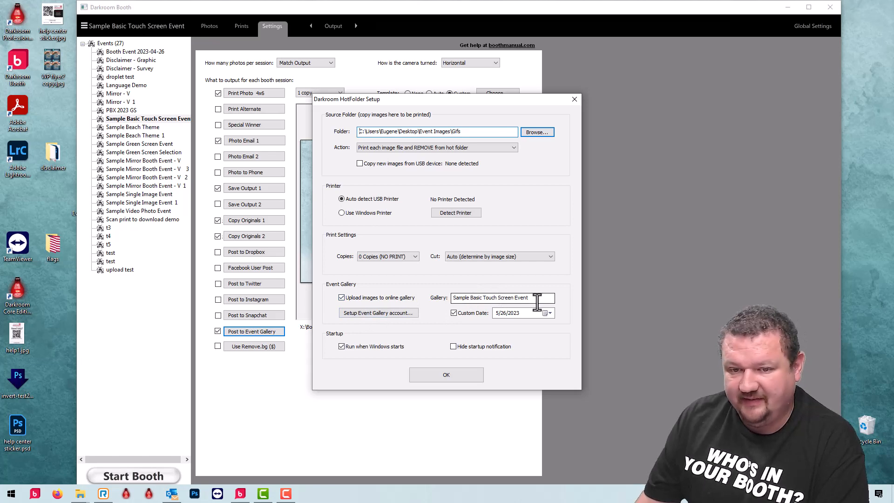
Adjust remaining HotFolder Setup options and save the setup
click(453, 313)
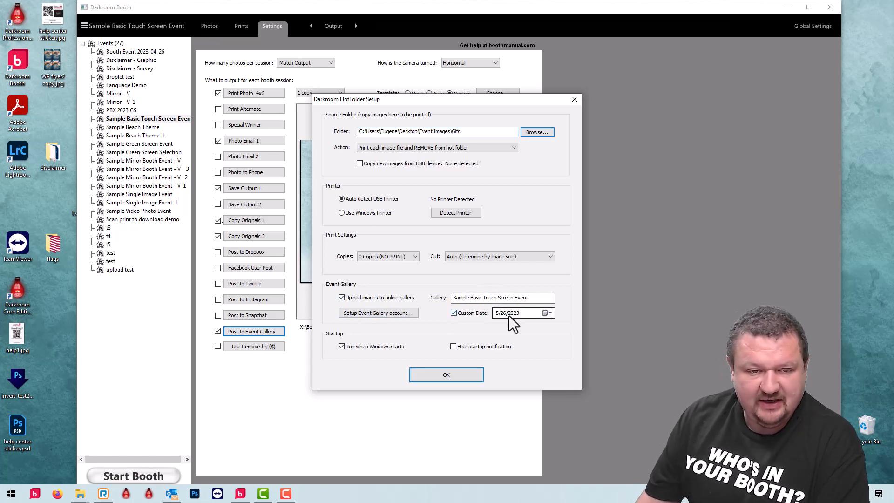
click(240, 332)
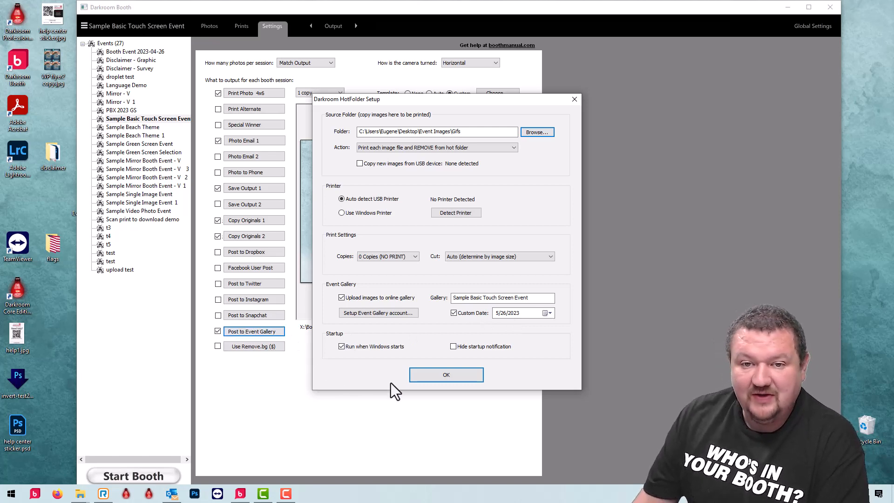
click(454, 376)
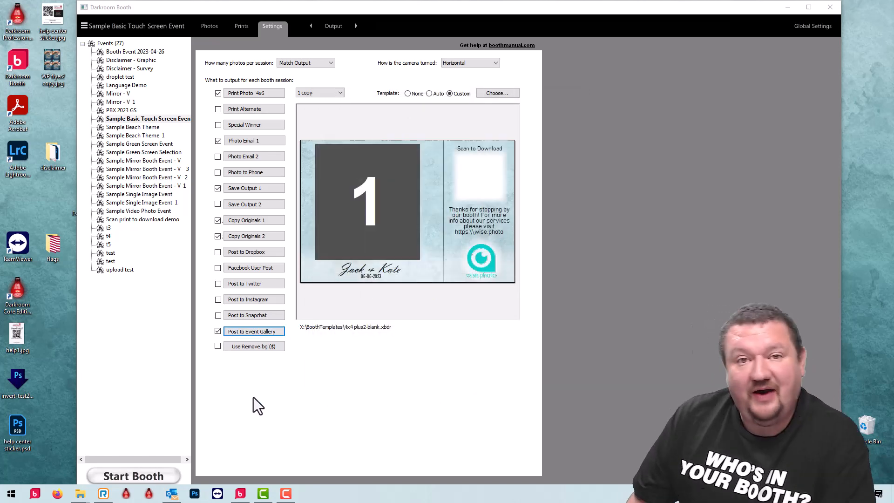